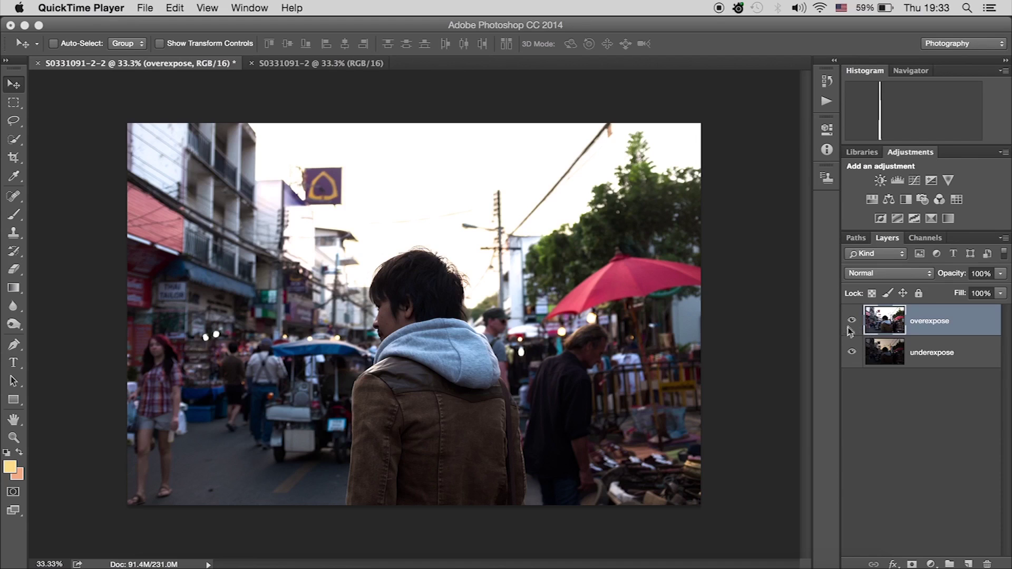
Toggle the overexpose layer's visibility several times to compare the bright and dark exposures
{"action": "left_click", "coordinate": [853, 354]}
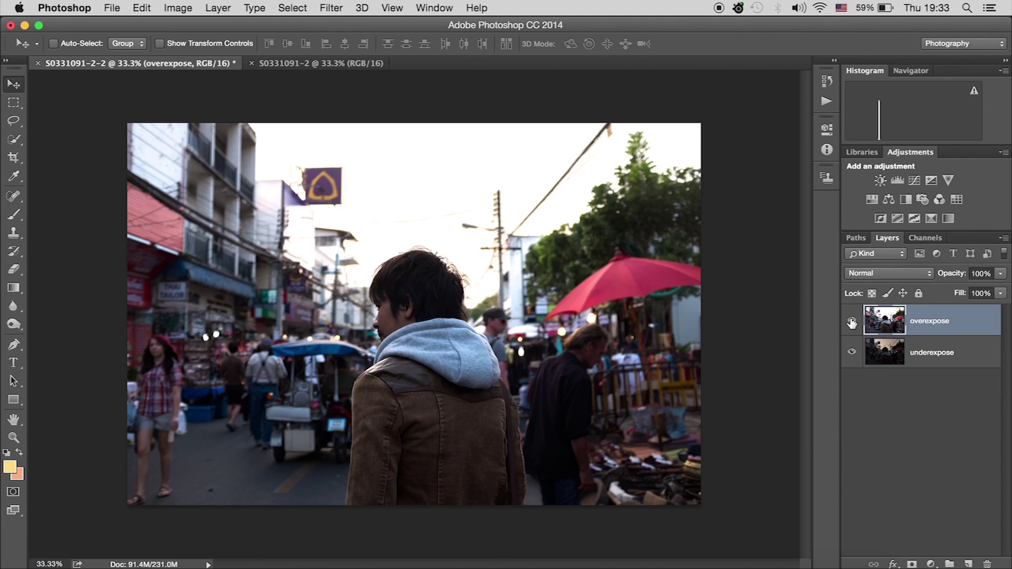
{"action": "left_click", "coordinate": [853, 322]}
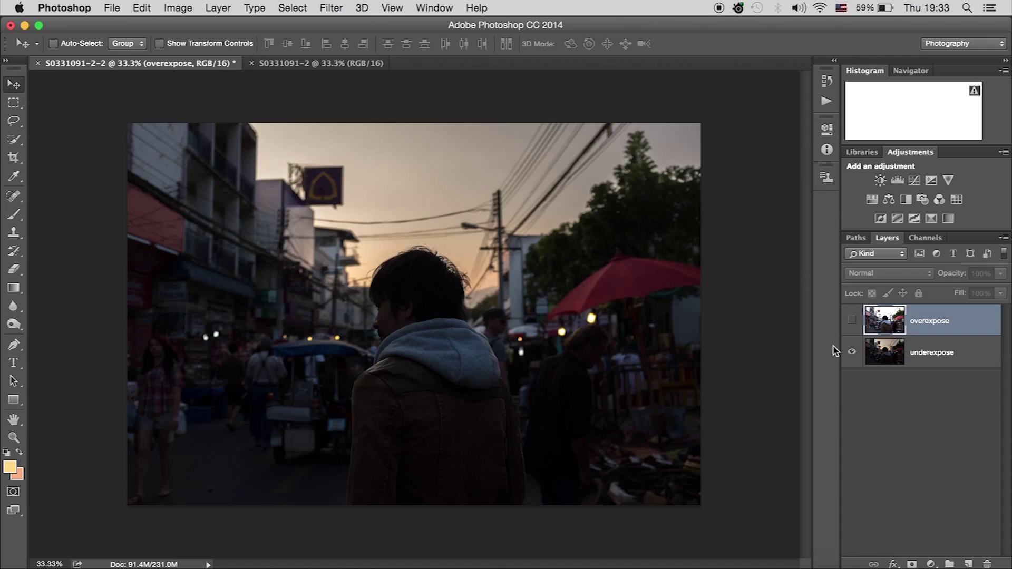
{"action": "left_click", "coordinate": [852, 321]}
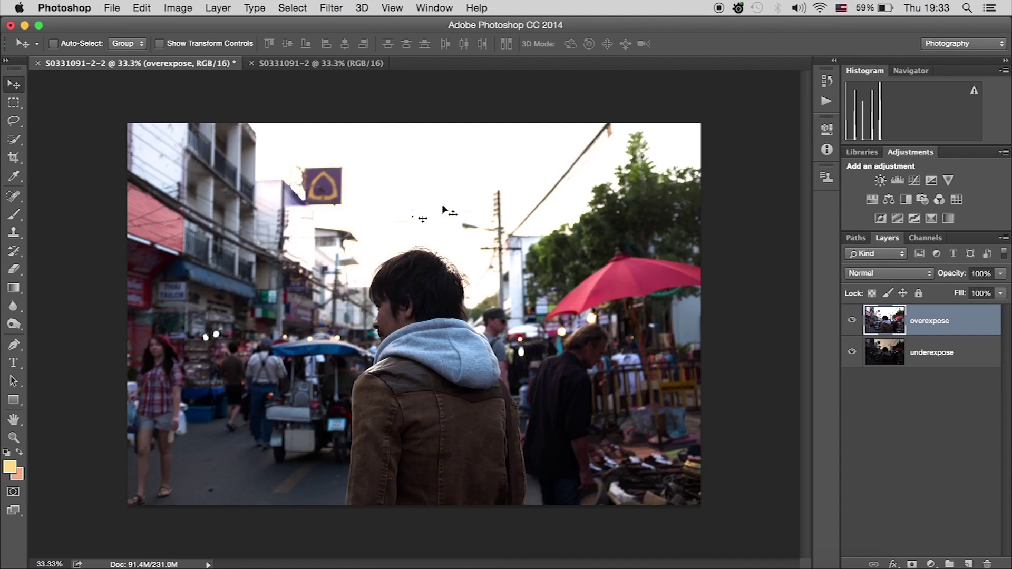
{"action": "left_click", "coordinate": [853, 322]}
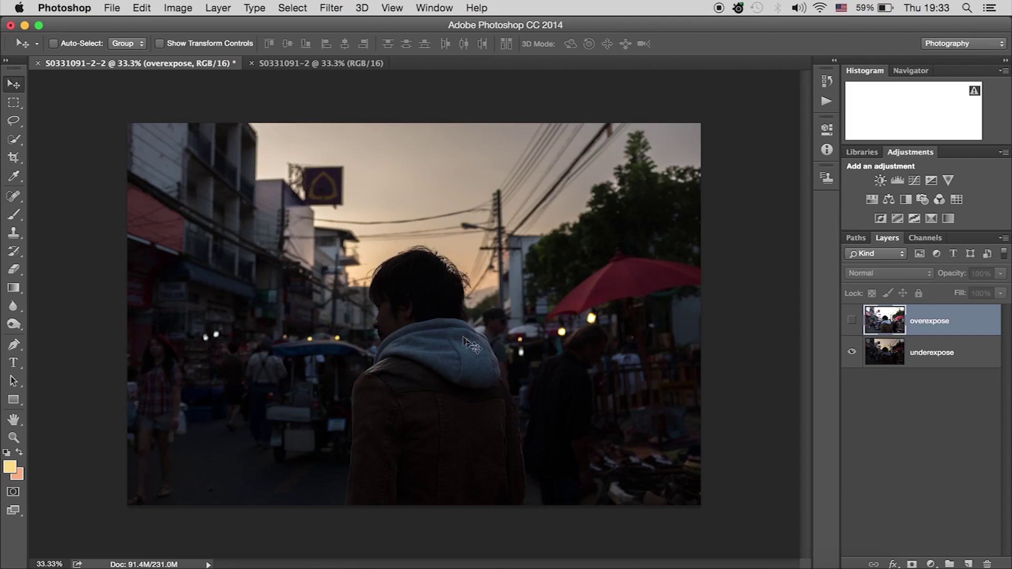
{"action": "left_click", "coordinate": [852, 320]}
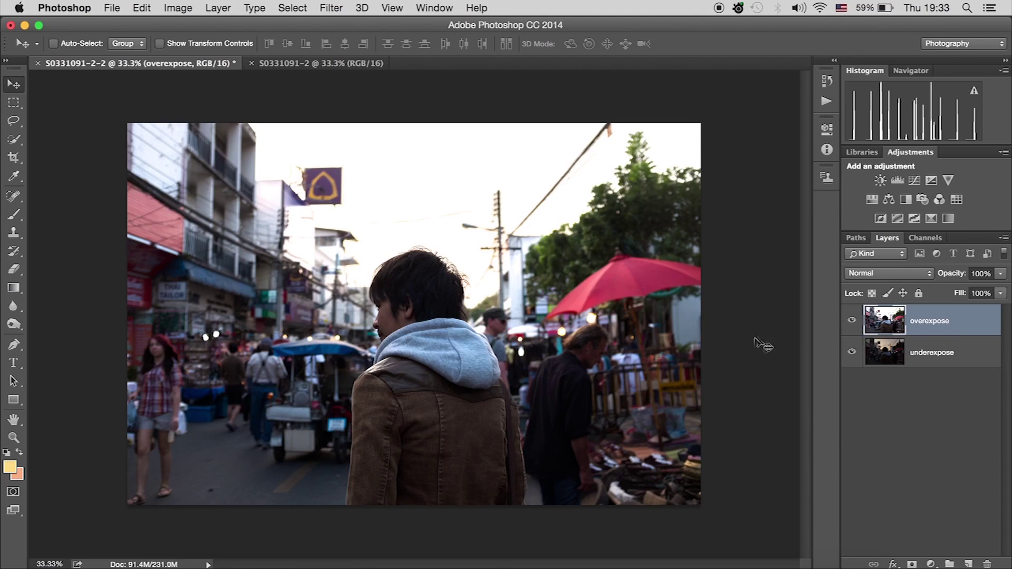
{"action": "left_click", "coordinate": [853, 321]}
{"action": "left_click", "coordinate": [852, 321]}
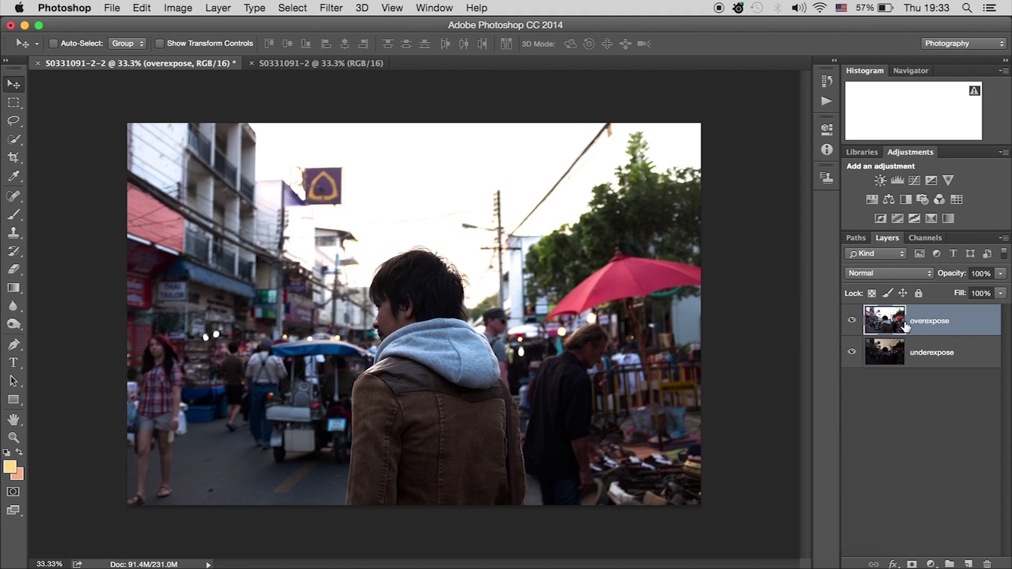
{"action": "left_click", "coordinate": [852, 321]}
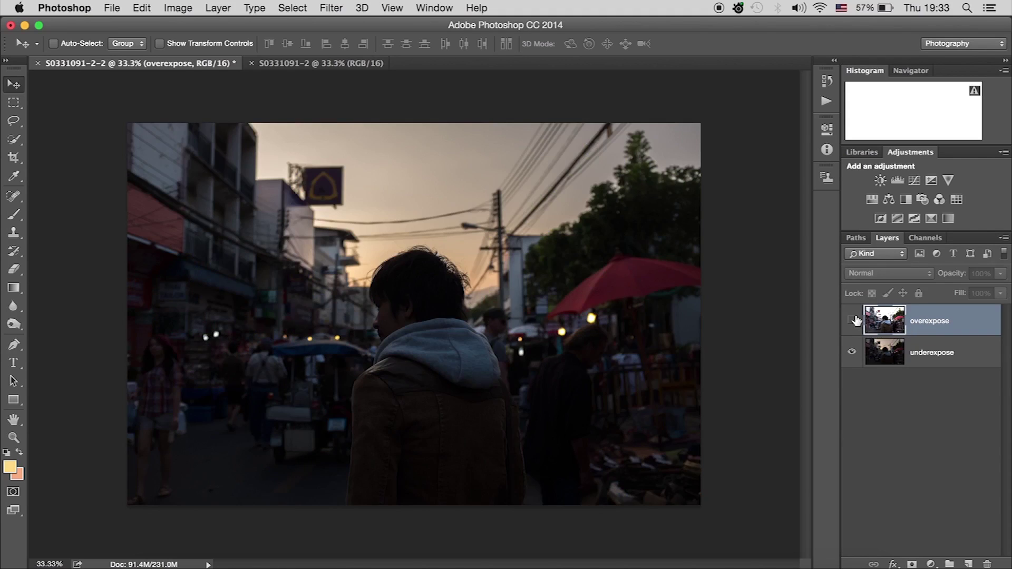
{"action": "left_click", "coordinate": [853, 321]}
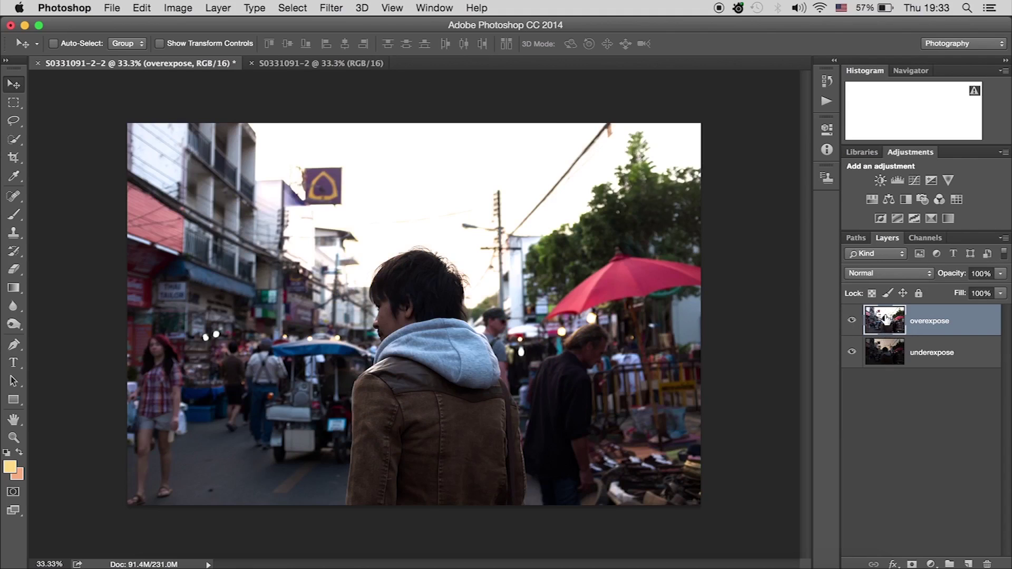
Load the RGB composite's bright tones as a selection and save it as channel Alpha 1
{"action": "left_click", "coordinate": [920, 239]}
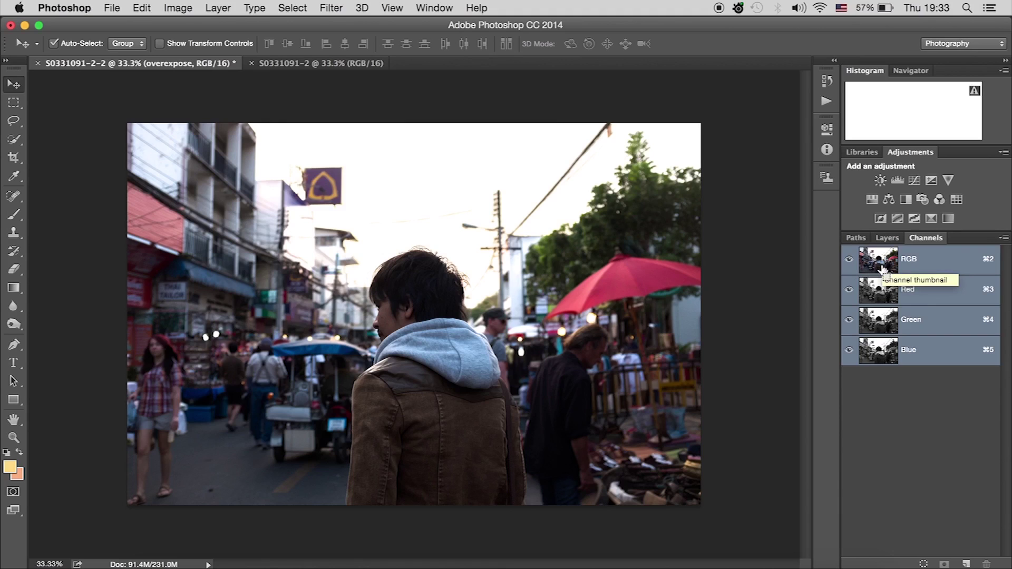
{"action": "left_click", "coordinate": [881, 266], "text": "super"}
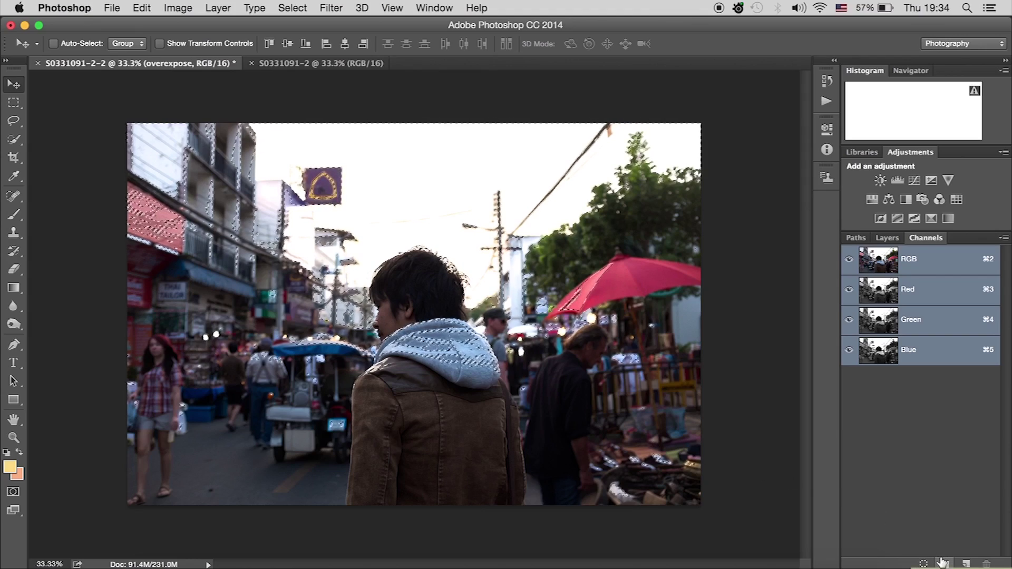
{"action": "left_click", "coordinate": [943, 564]}
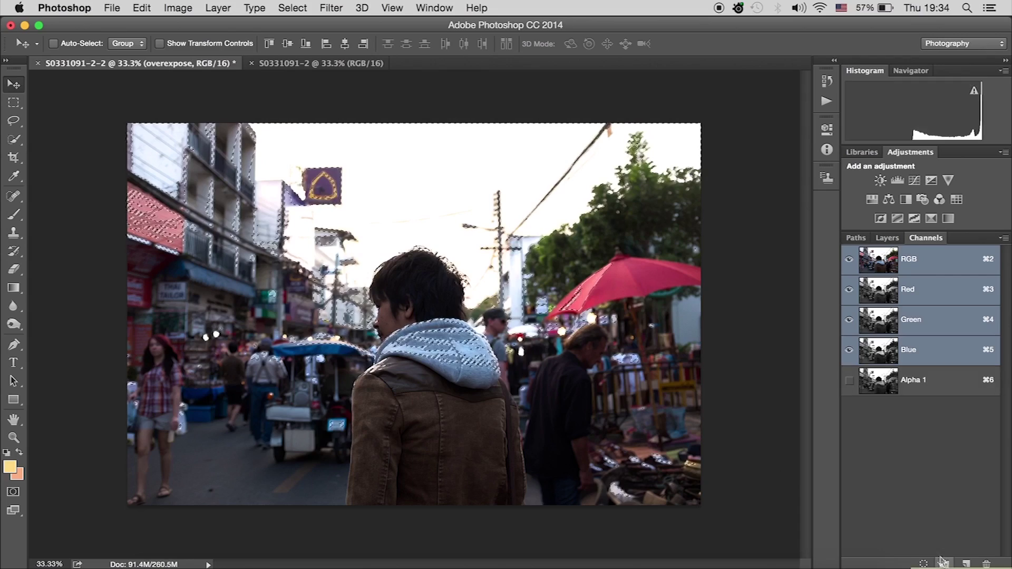
View the Alpha 1 channel alone and rename it Light
{"action": "left_click", "coordinate": [877, 378]}
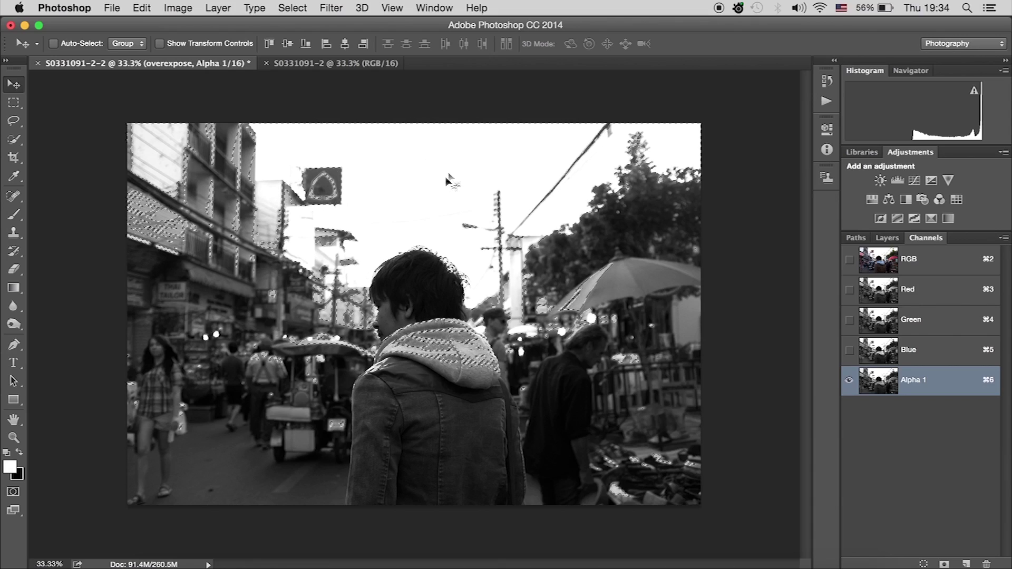
{"action": "double_click", "coordinate": [912, 380]}
{"action": "type", "text": "Light"}
{"action": "key", "text": "Return"}
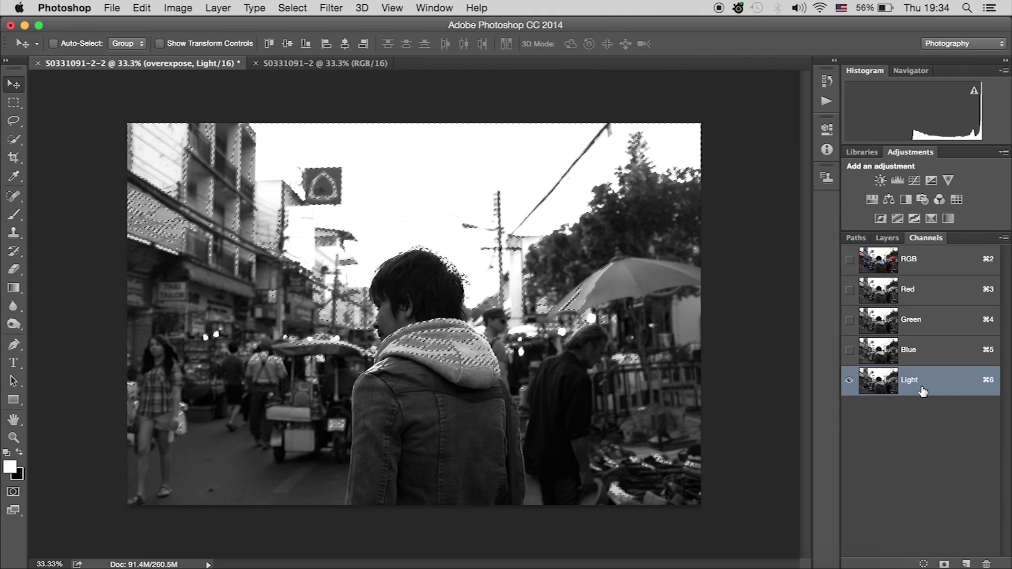
Duplicate the Light channel, name the copy Dark, and deselect
{"action": "left_click_drag", "start_coordinate": [923, 390], "coordinate": [967, 560]}
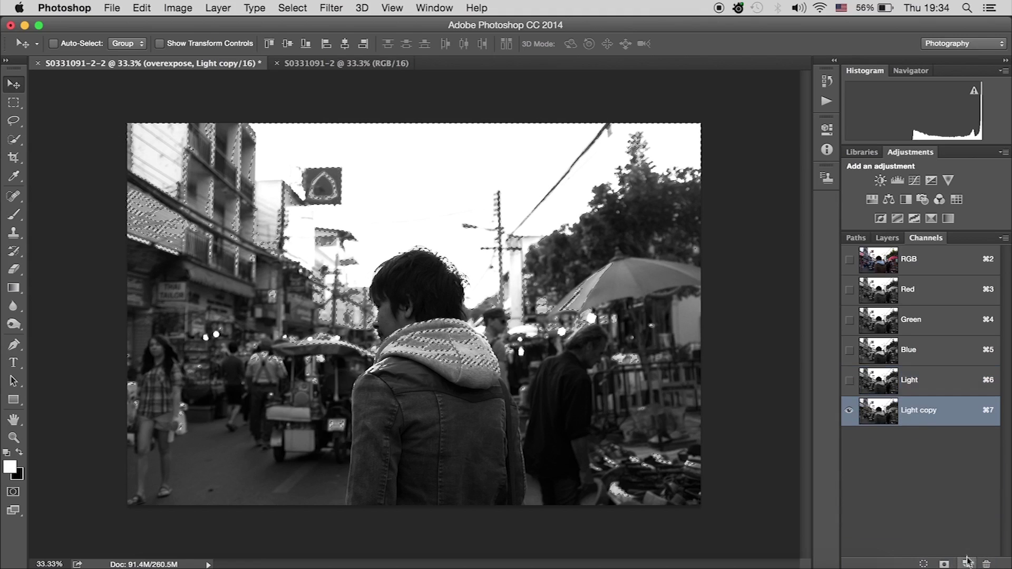
{"action": "double_click", "coordinate": [906, 410]}
{"action": "type", "text": "Dark"}
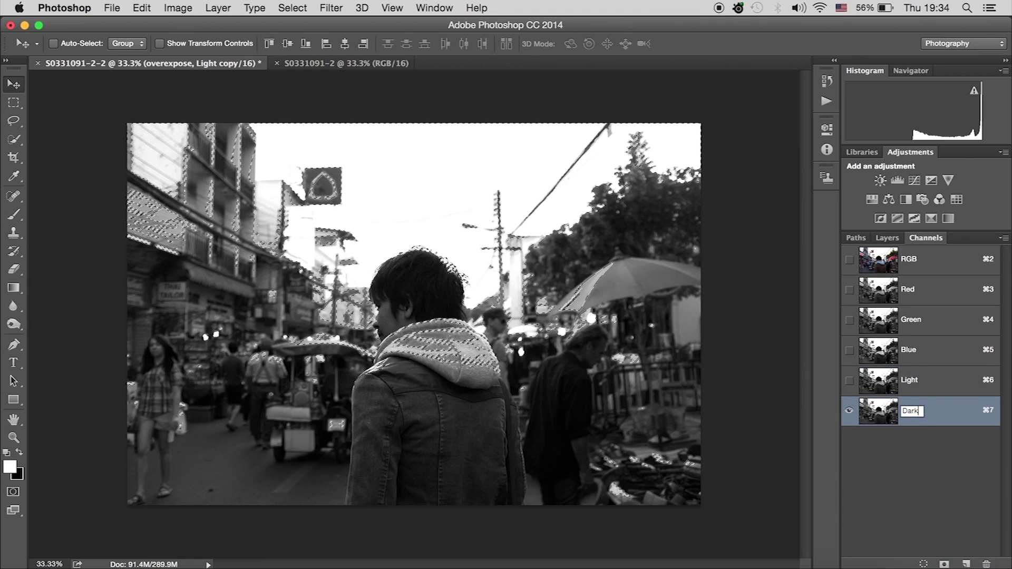
{"action": "key", "text": "Return"}
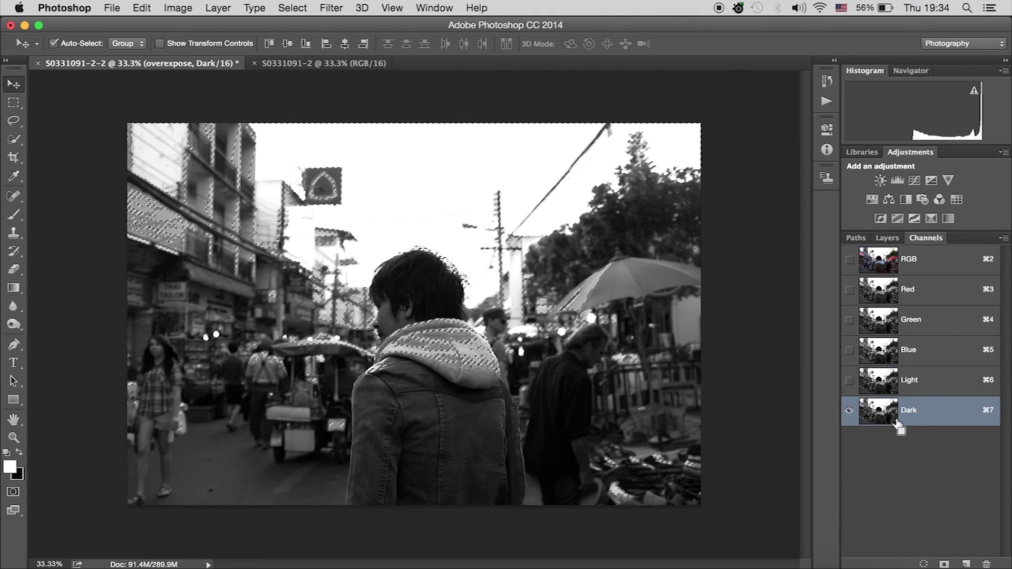
{"action": "key", "text": "super+d"}
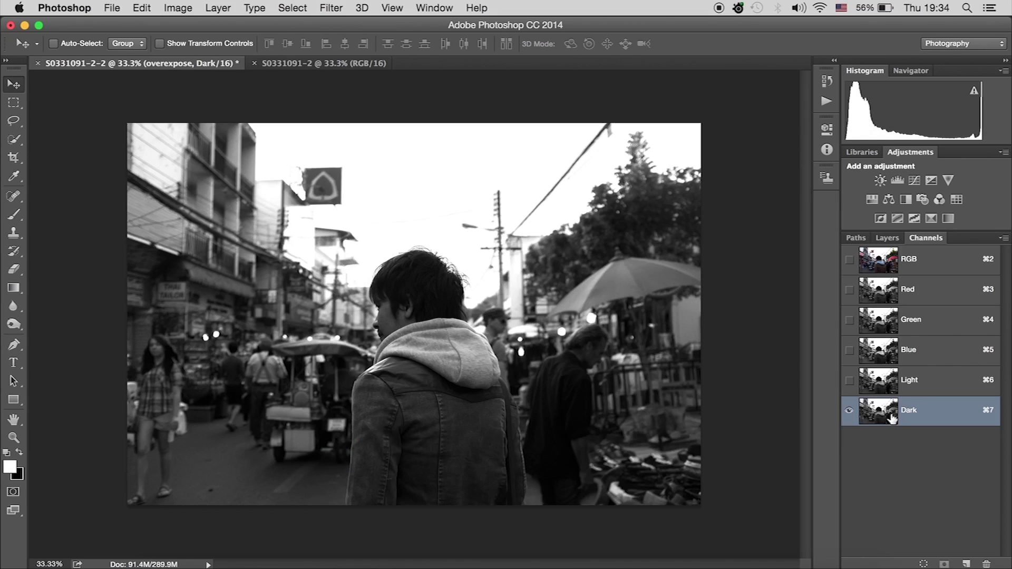
Invert the Dark channel and compare it against the Light channel
{"action": "key", "text": "super+i"}
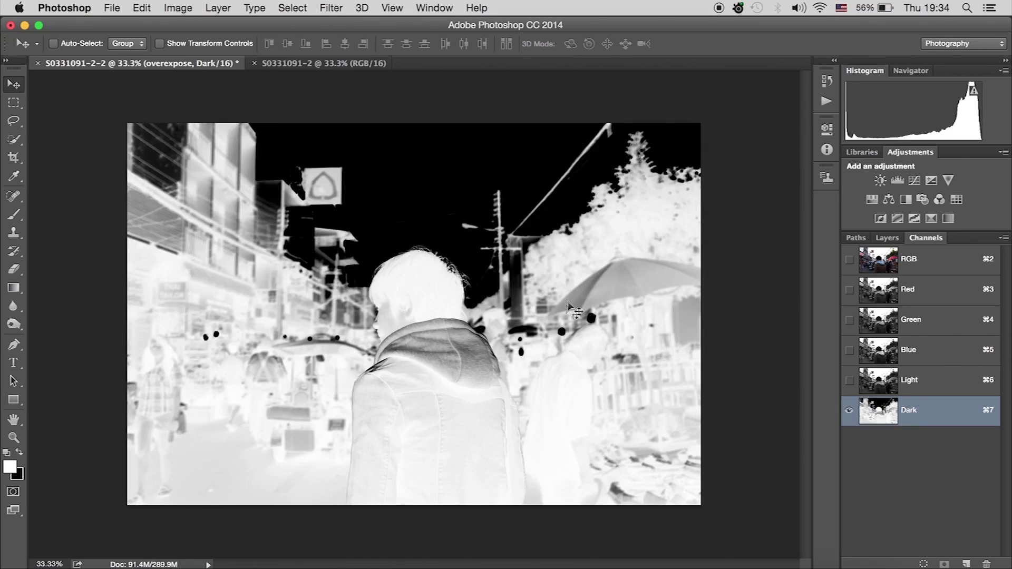
{"action": "left_click", "coordinate": [885, 390]}
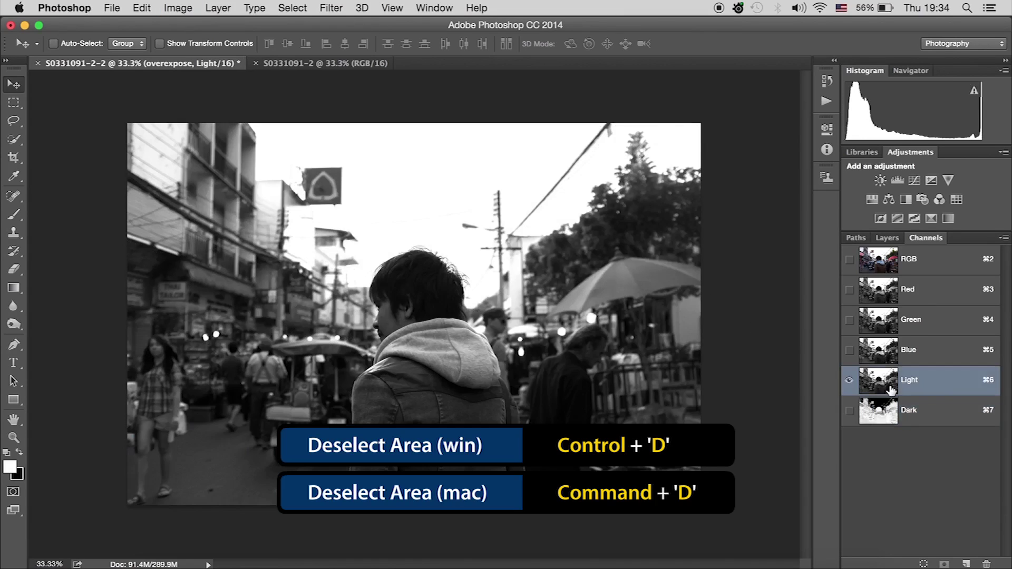
{"action": "left_click", "coordinate": [876, 417]}
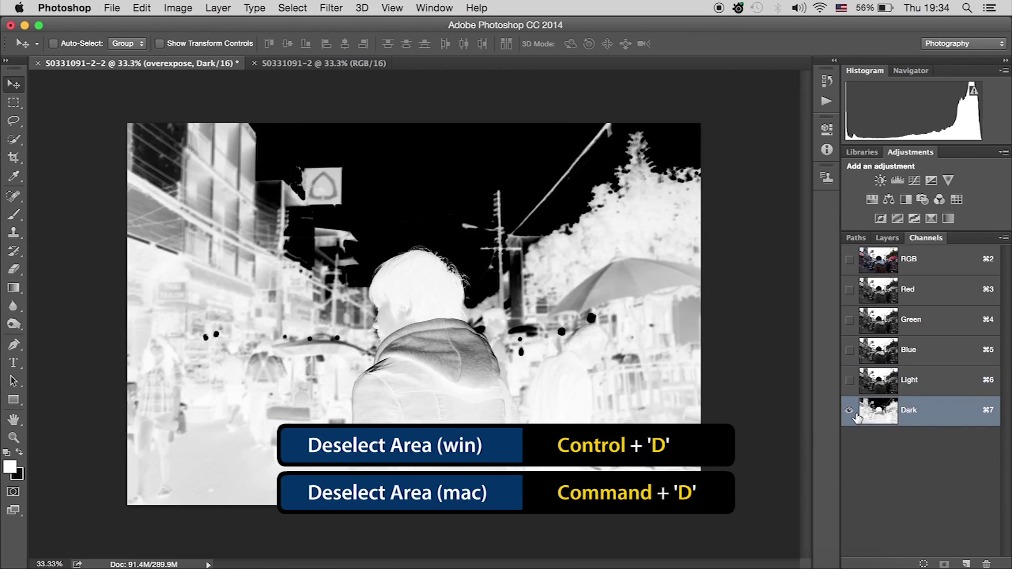
Check the RGB composite, the inverted Dark mask and the layer stack
{"action": "left_click", "coordinate": [886, 238]}
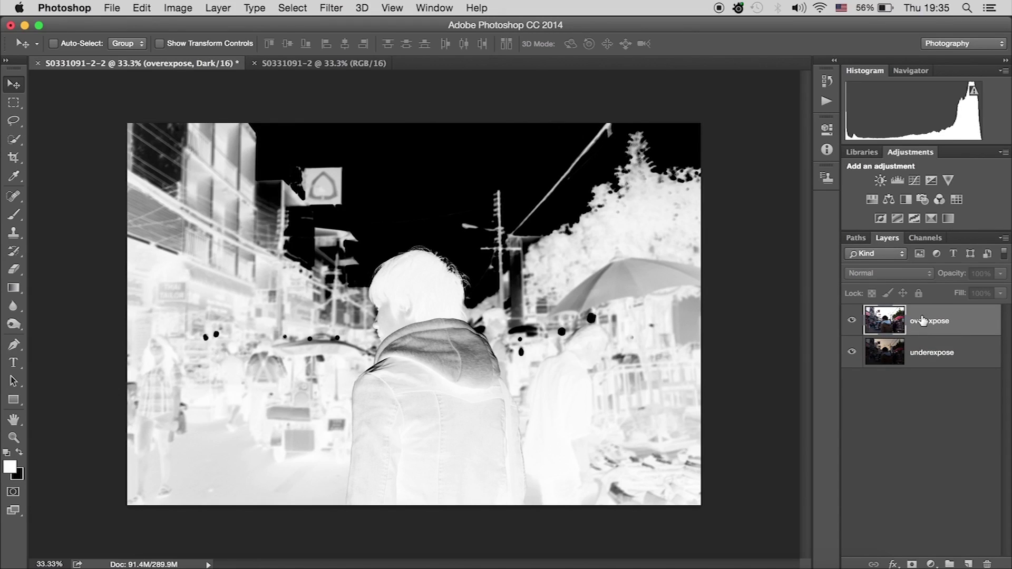
{"action": "left_click", "coordinate": [925, 237]}
{"action": "left_click", "coordinate": [888, 263]}
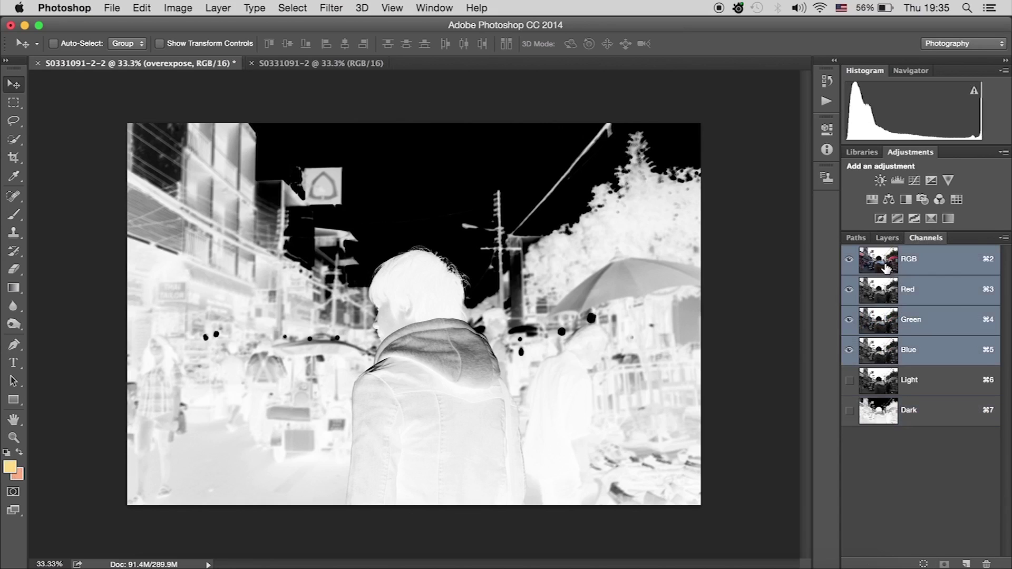
{"action": "left_click", "coordinate": [888, 237]}
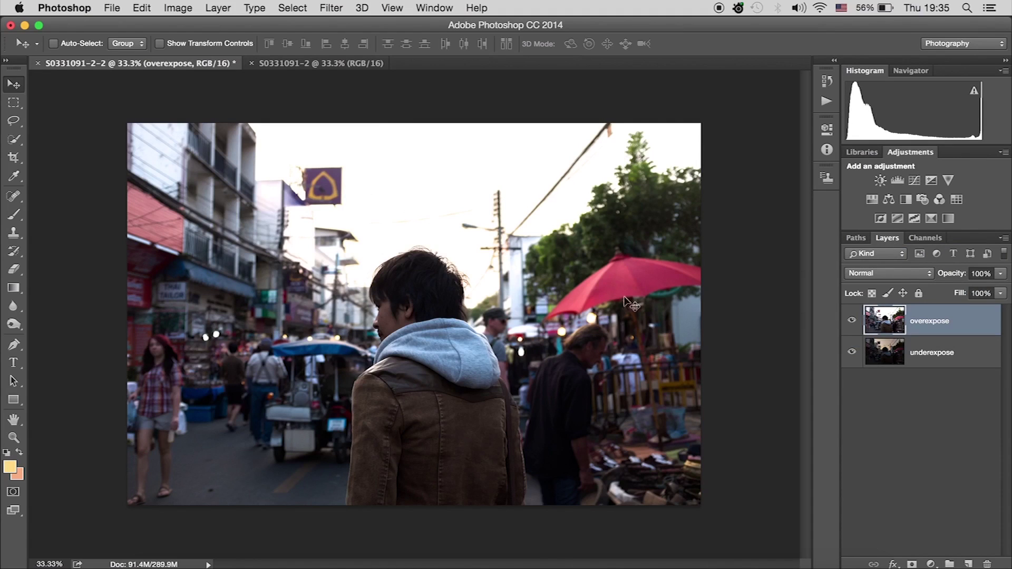
{"action": "left_click", "coordinate": [919, 239]}
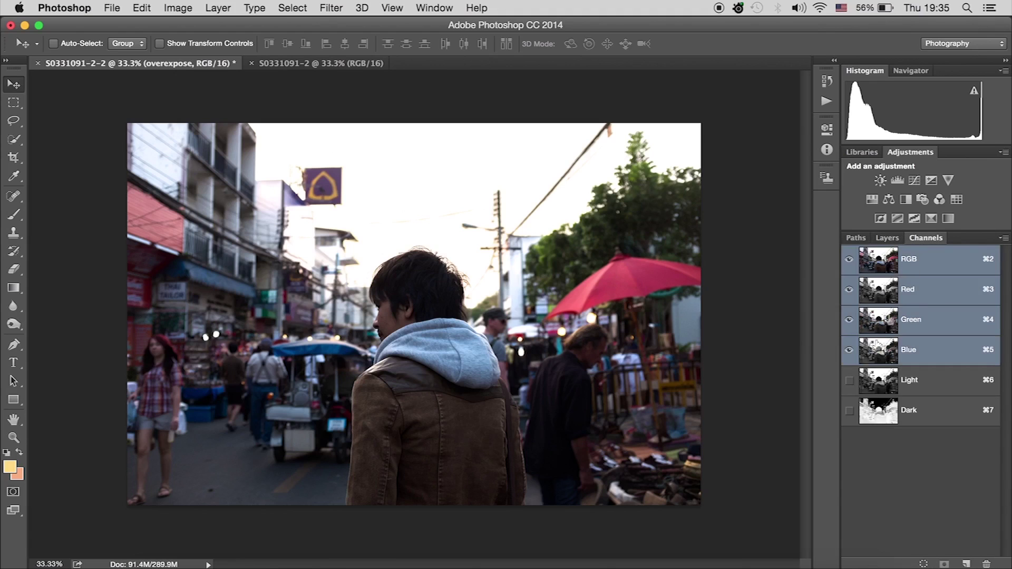
{"action": "left_click", "coordinate": [878, 416]}
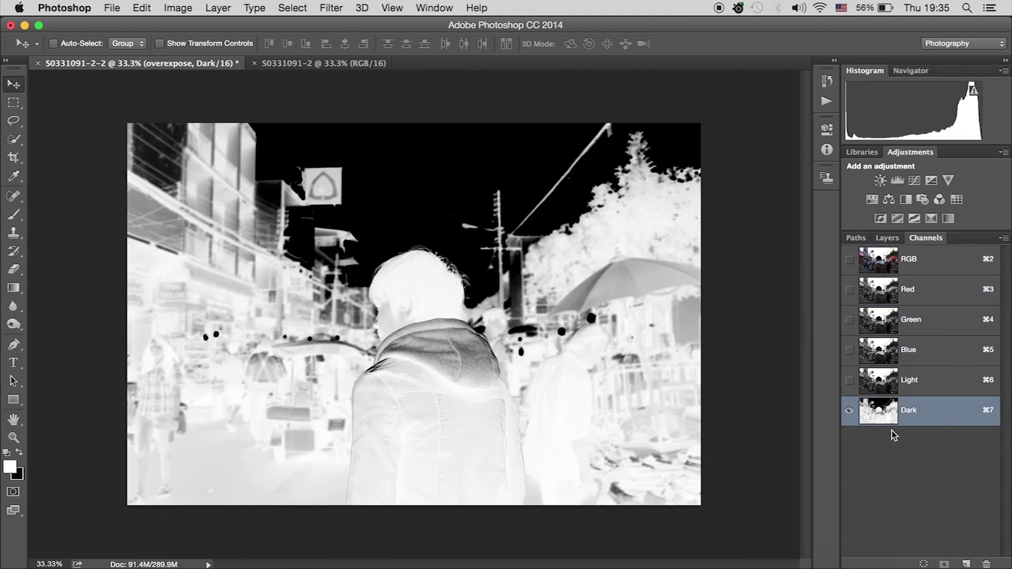
{"action": "left_click", "coordinate": [887, 238]}
{"action": "mouse_move", "coordinate": [886, 331]}
{"action": "left_mouse_down"}
{"action": "mouse_move", "coordinate": [885, 317]}
{"action": "mouse_move", "coordinate": [885, 358]}
{"action": "left_mouse_up"}
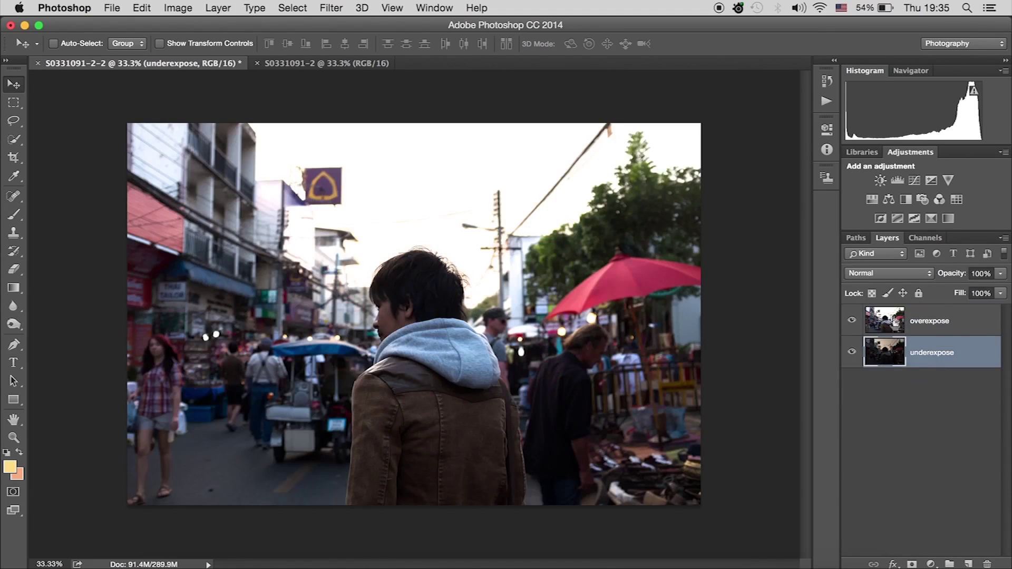
Load the Dark channel as a selection and add it as a mask on the overexpose layer
{"action": "left_click", "coordinate": [925, 238]}
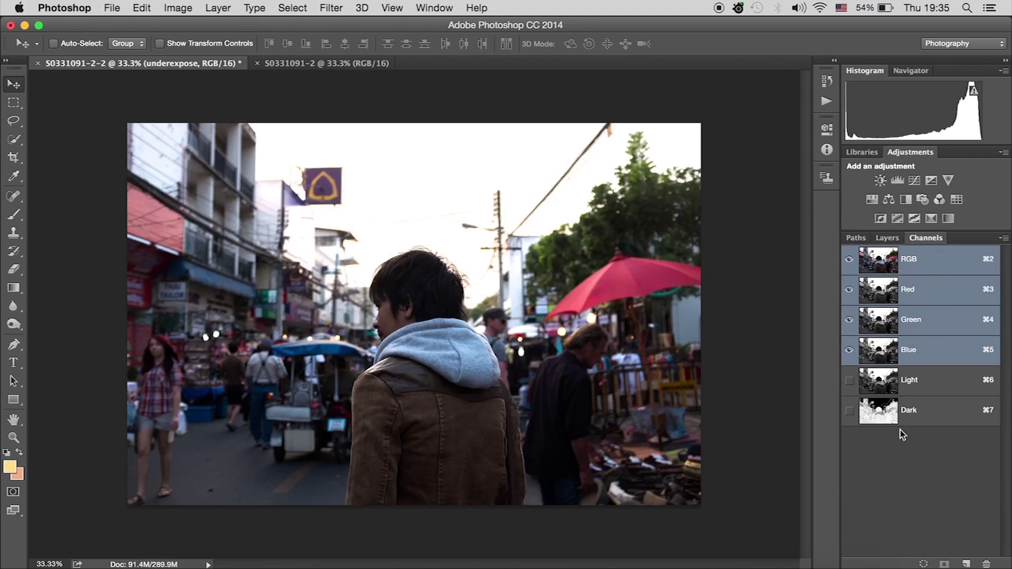
{"action": "left_click", "coordinate": [881, 419], "text": "super"}
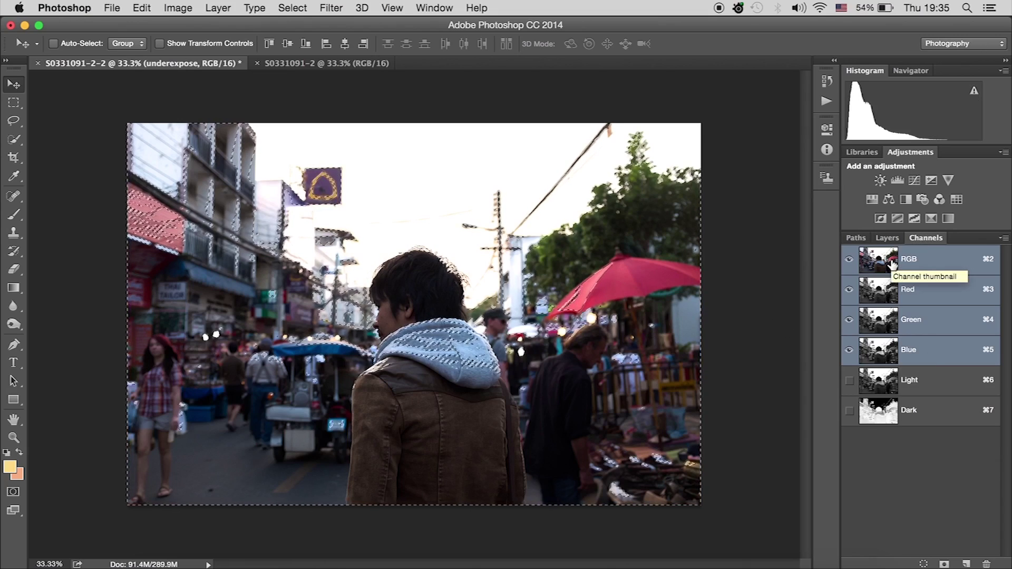
{"action": "left_click", "coordinate": [888, 239]}
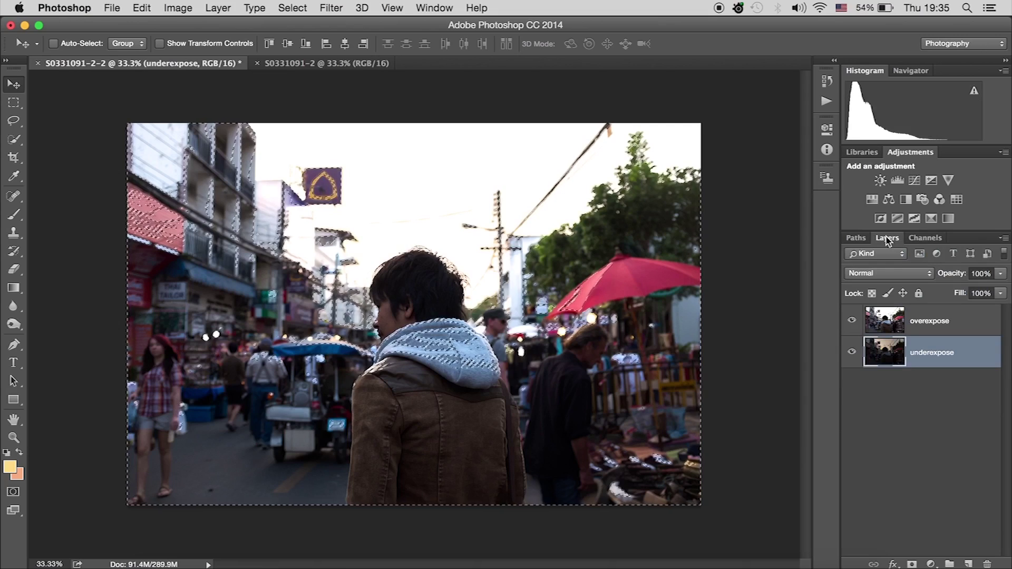
{"action": "left_click", "coordinate": [929, 322]}
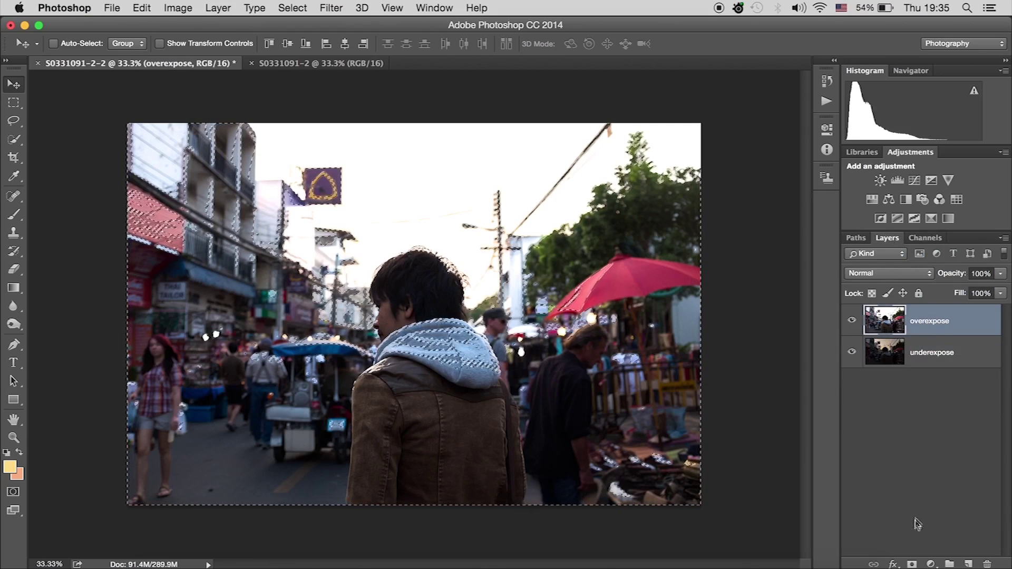
{"action": "left_click", "coordinate": [913, 565]}
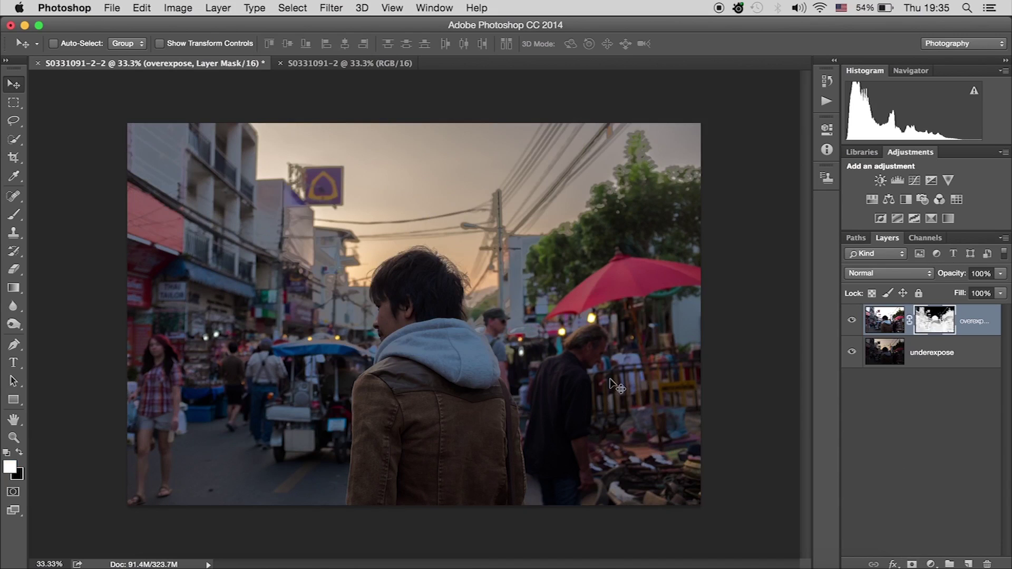
Zoom in on the blended sky and back out, then view the Dark channel alone
{"action": "key", "text": "super+plus"}
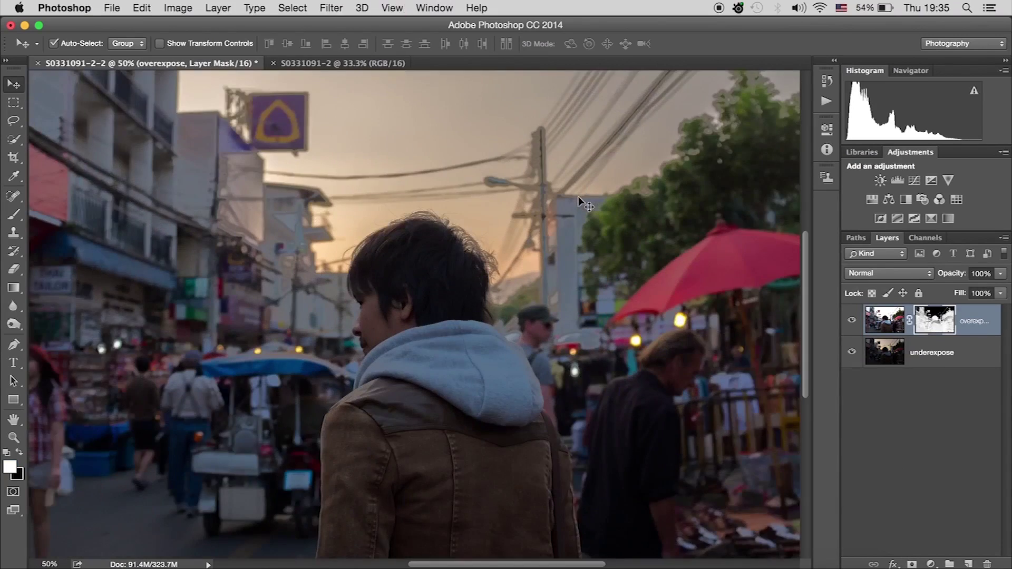
{"action": "key", "text": "super+plus"}
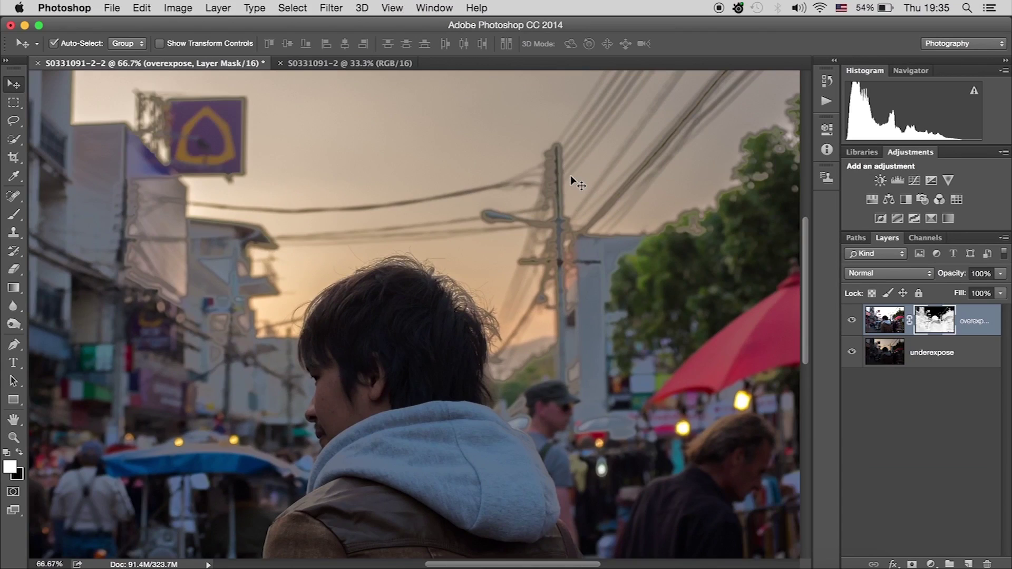
{"action": "key", "text": "super+minus"}
{"action": "key", "text": "super+minus"}
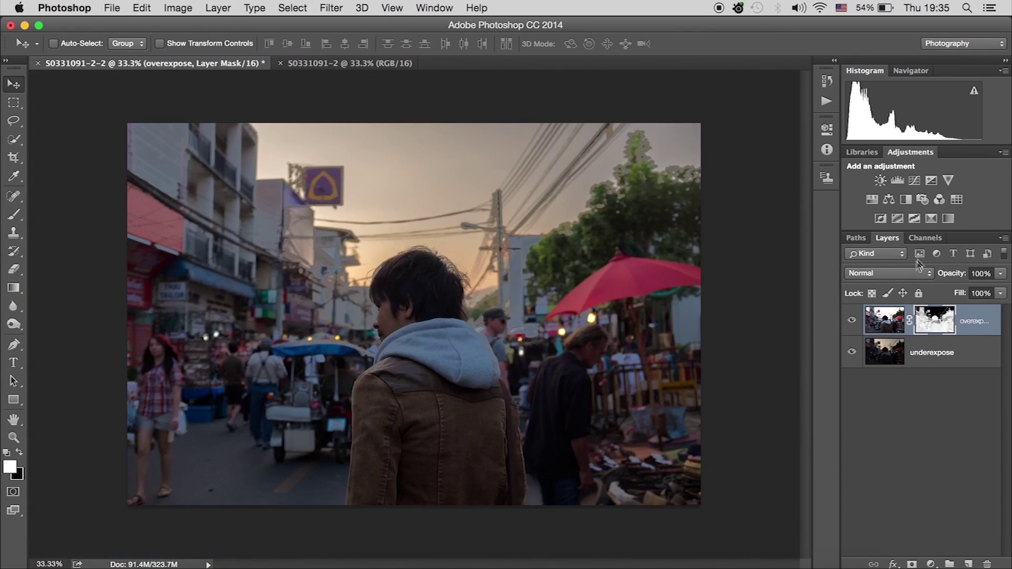
{"action": "left_click", "coordinate": [919, 241]}
{"action": "left_click", "coordinate": [904, 442]}
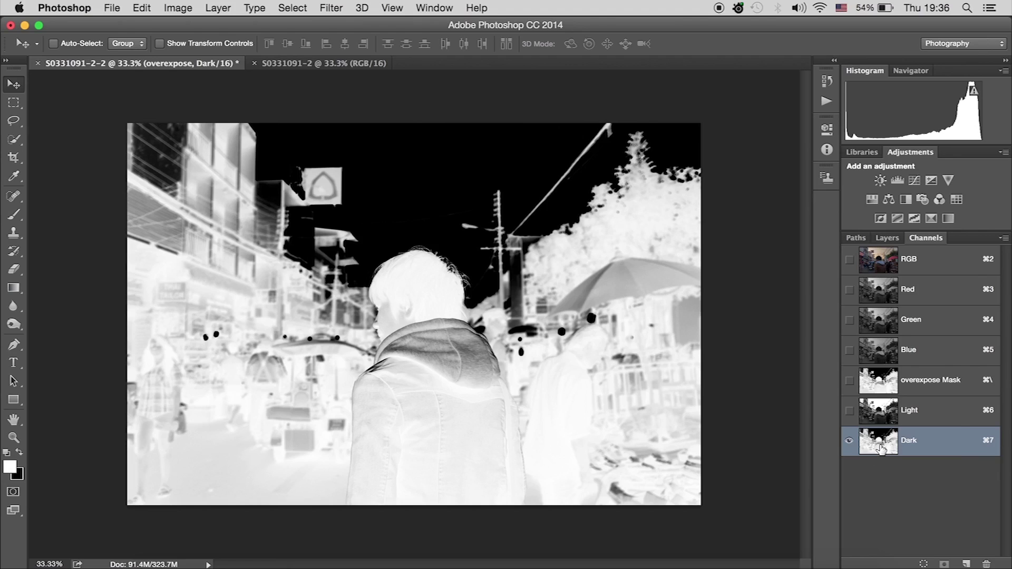
Apply Levels to the Dark channel with midtones 0.55 and output black 50, then load it as a selection
{"action": "key", "text": "ctrl+l"}
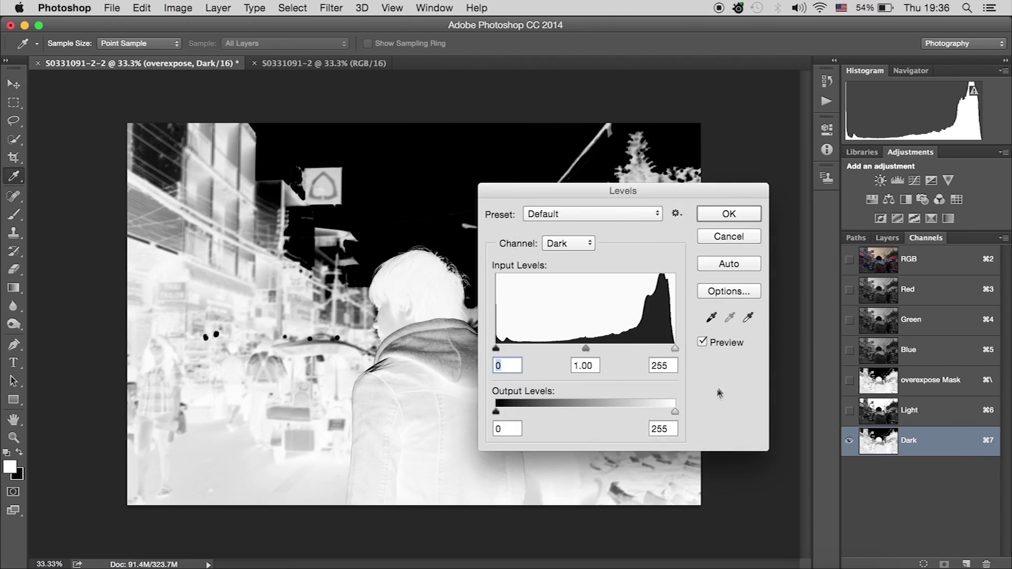
{"action": "left_click_drag", "start_coordinate": [582, 351], "coordinate": [623, 350]}
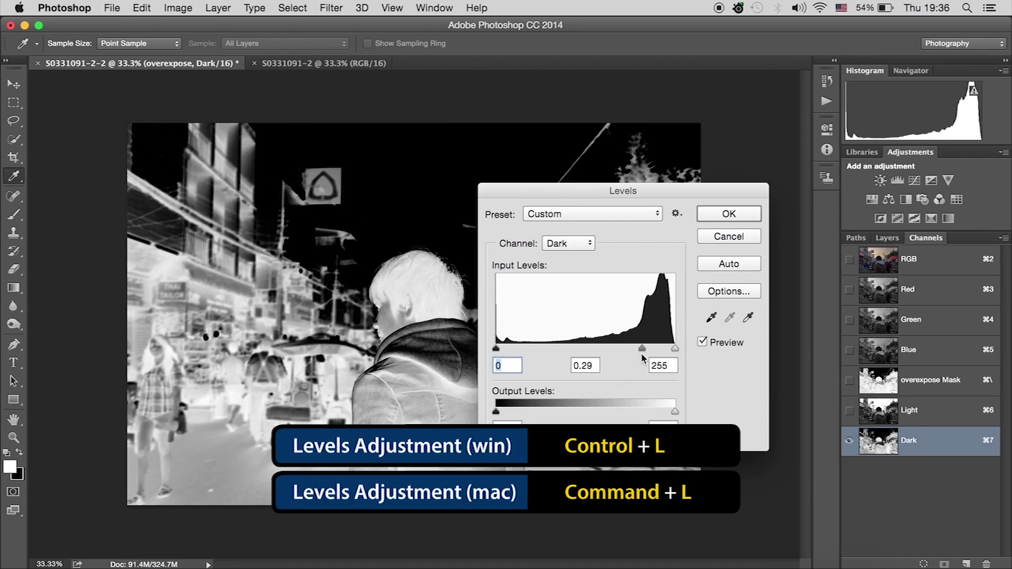
{"action": "left_click_drag", "start_coordinate": [625, 350], "coordinate": [618, 349]}
{"action": "left_click_drag", "start_coordinate": [497, 349], "coordinate": [501, 349]}
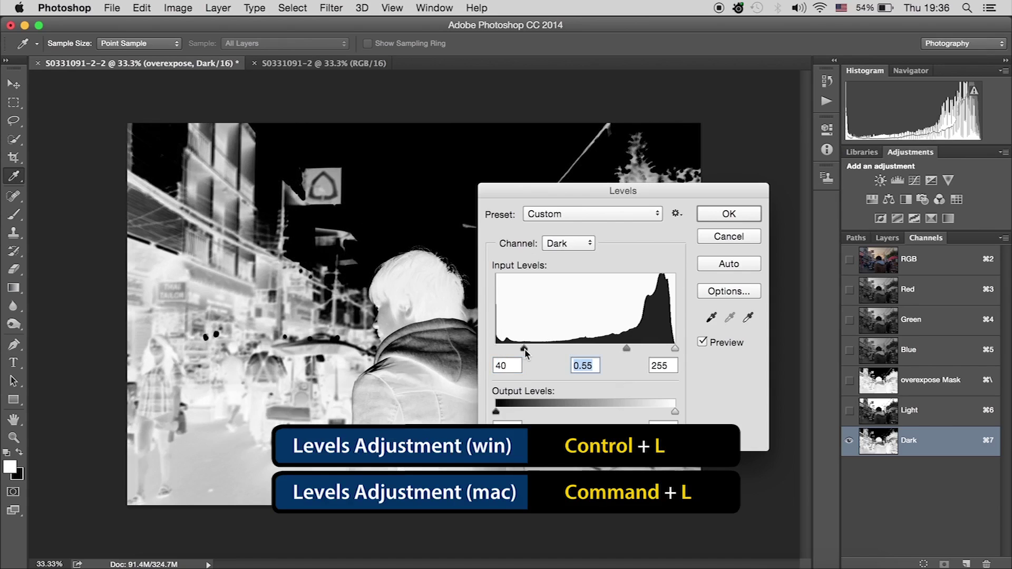
{"action": "left_click", "coordinate": [504, 352]}
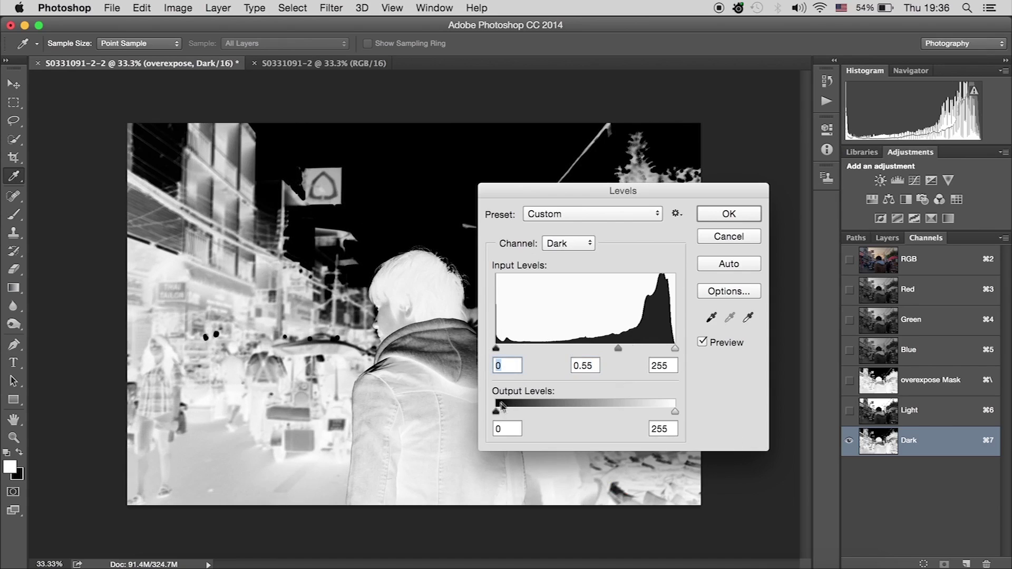
{"action": "left_click_drag", "start_coordinate": [497, 413], "coordinate": [532, 414]}
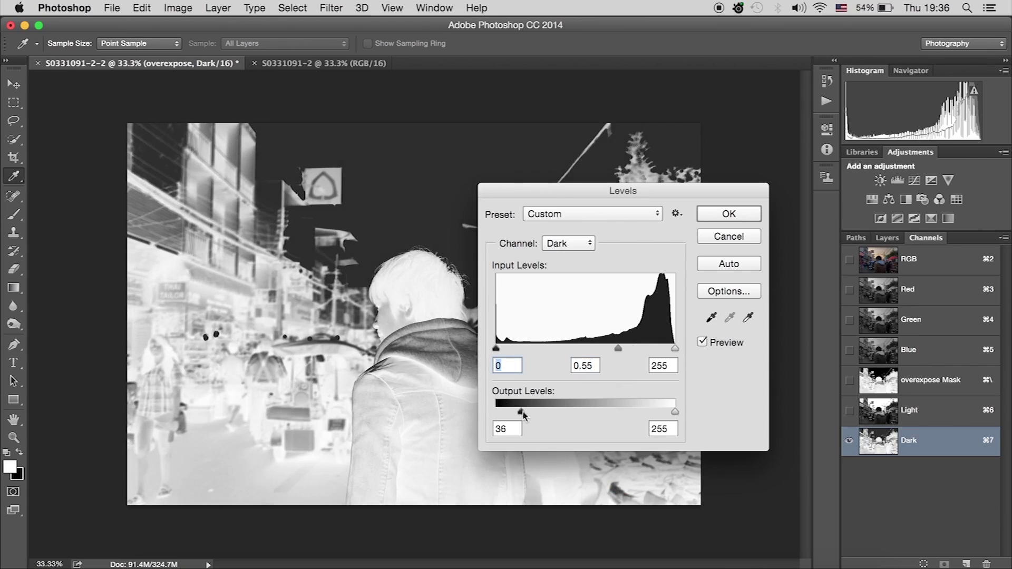
{"action": "left_click", "coordinate": [712, 214]}
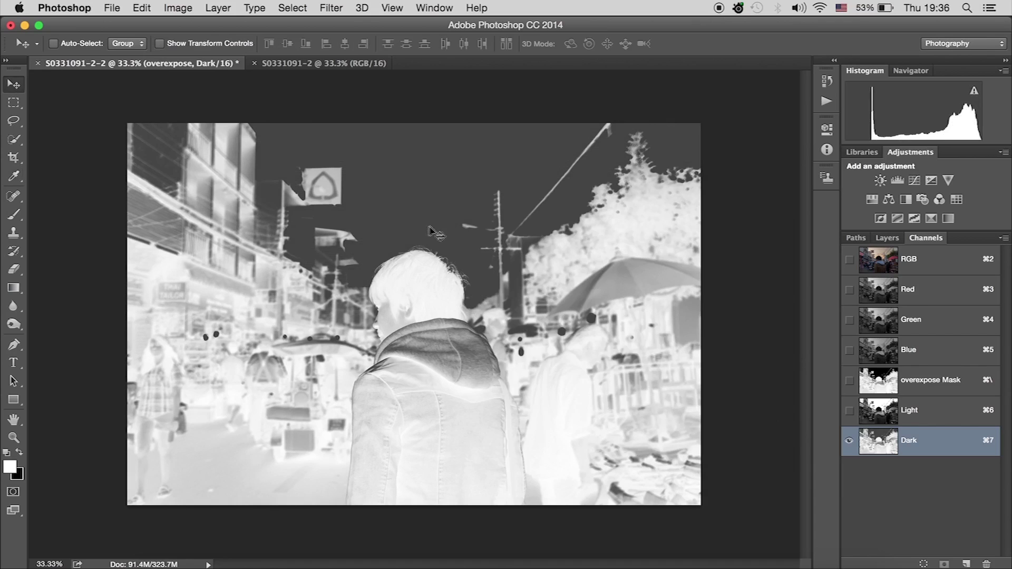
{"action": "left_click", "coordinate": [875, 448], "text": "super"}
Delete the existing layer mask from the overexpose layer
{"action": "left_click", "coordinate": [887, 238]}
{"action": "left_click", "coordinate": [933, 316]}
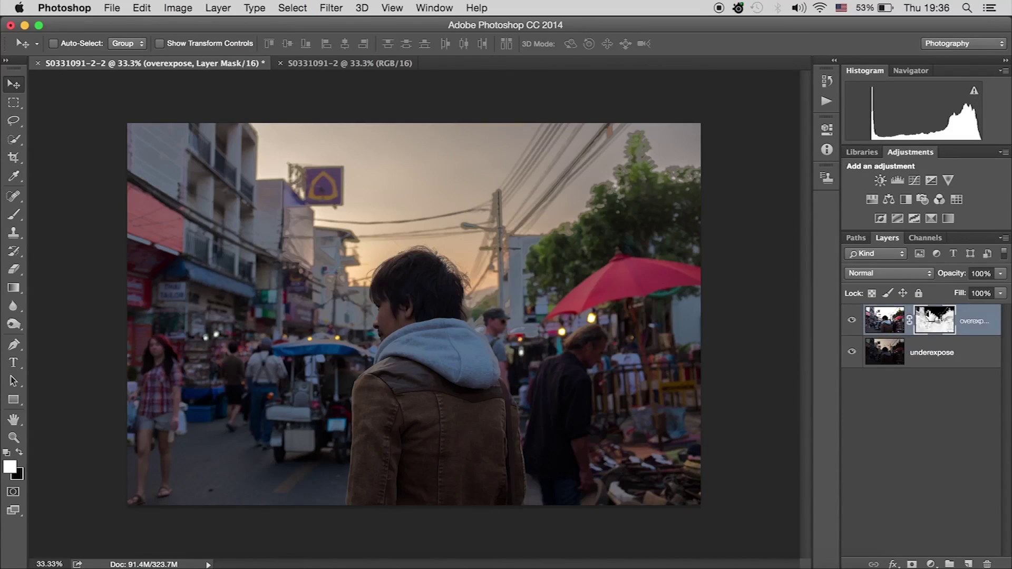
{"action": "right_click", "coordinate": [930, 315]}
{"action": "left_click", "coordinate": [884, 338]}
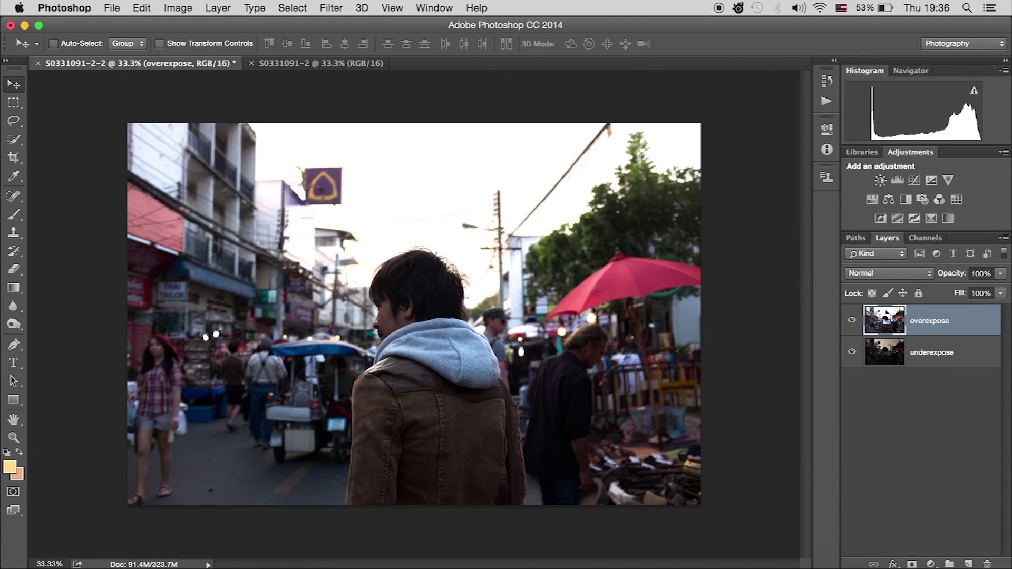
Add a new overexpose layer mask from the adjusted Dark channel selection
{"action": "left_click", "coordinate": [926, 238]}
{"action": "left_click", "coordinate": [877, 392], "text": "ctrl"}
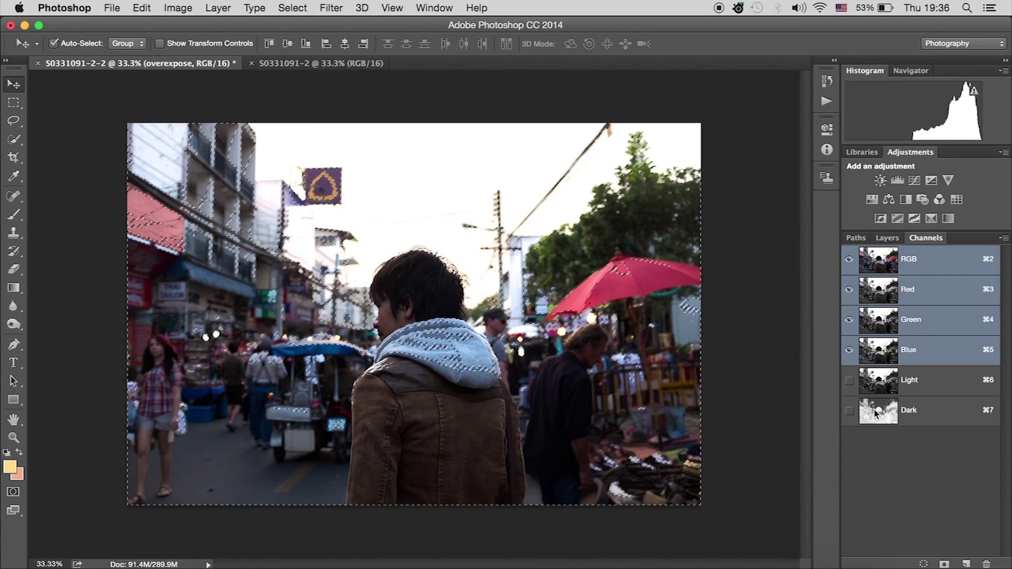
{"action": "left_click", "coordinate": [887, 237]}
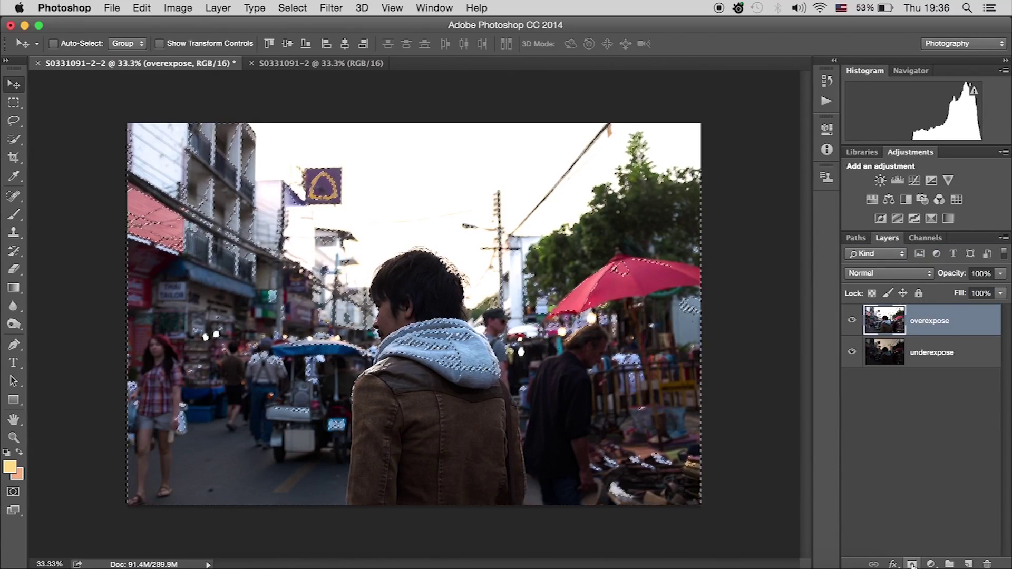
{"action": "left_click", "coordinate": [912, 565]}
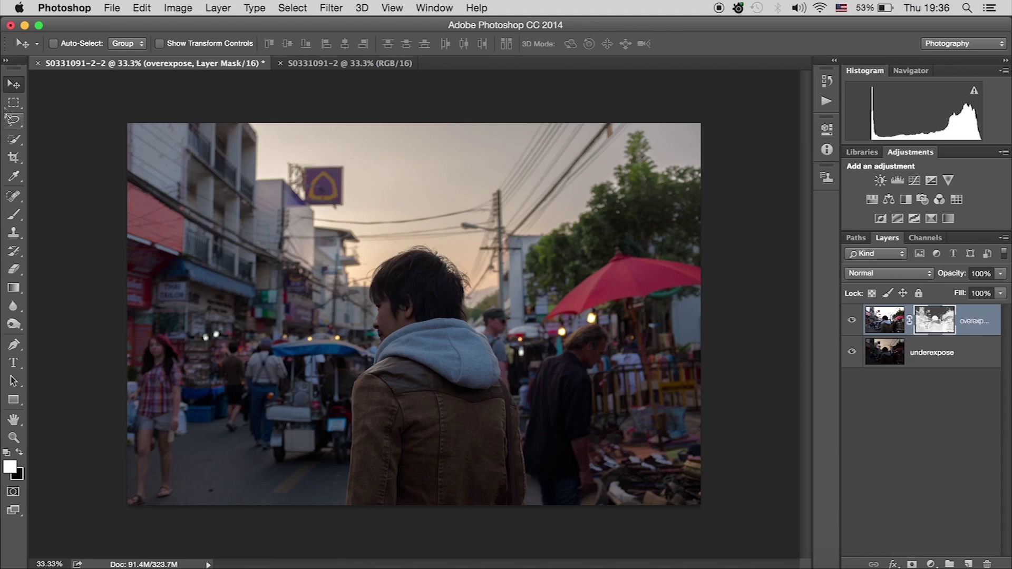
{"action": "left_click", "coordinate": [14, 214]}
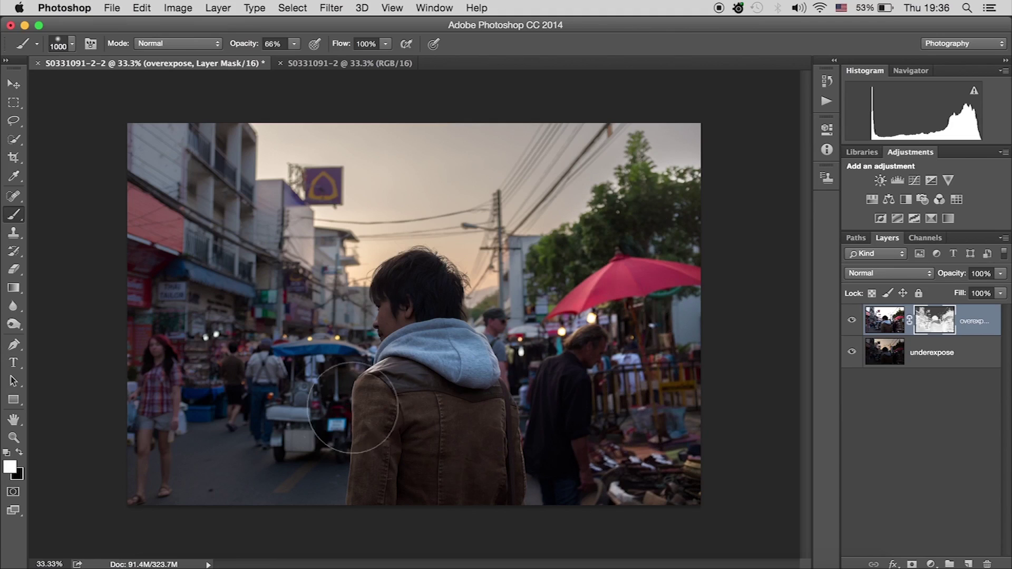
Paint the overexpose mask over the left street area and the jacket shoulder
{"action": "left_click_drag", "start_coordinate": [154, 197], "coordinate": [290, 285]}
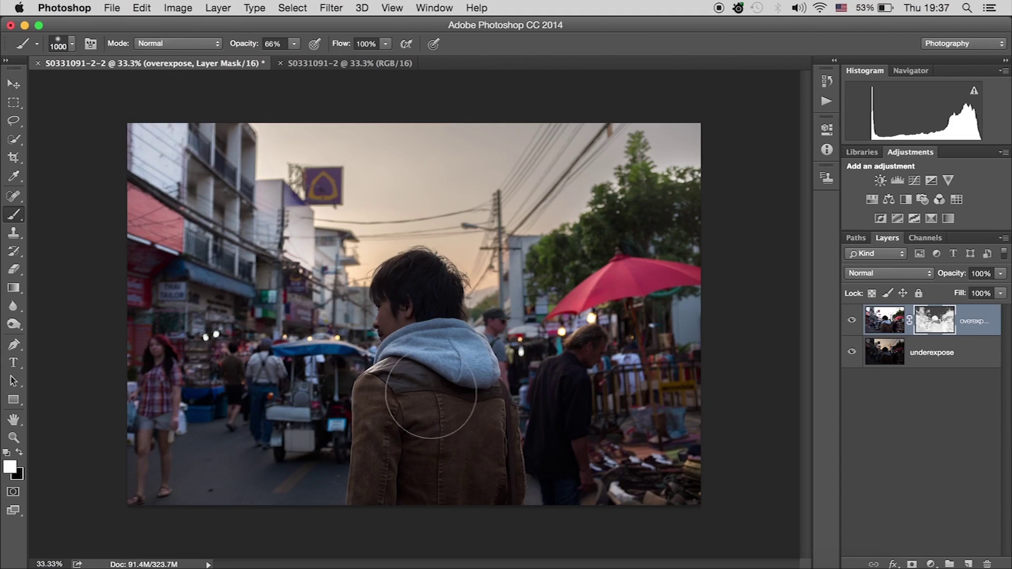
{"action": "left_click", "coordinate": [425, 388]}
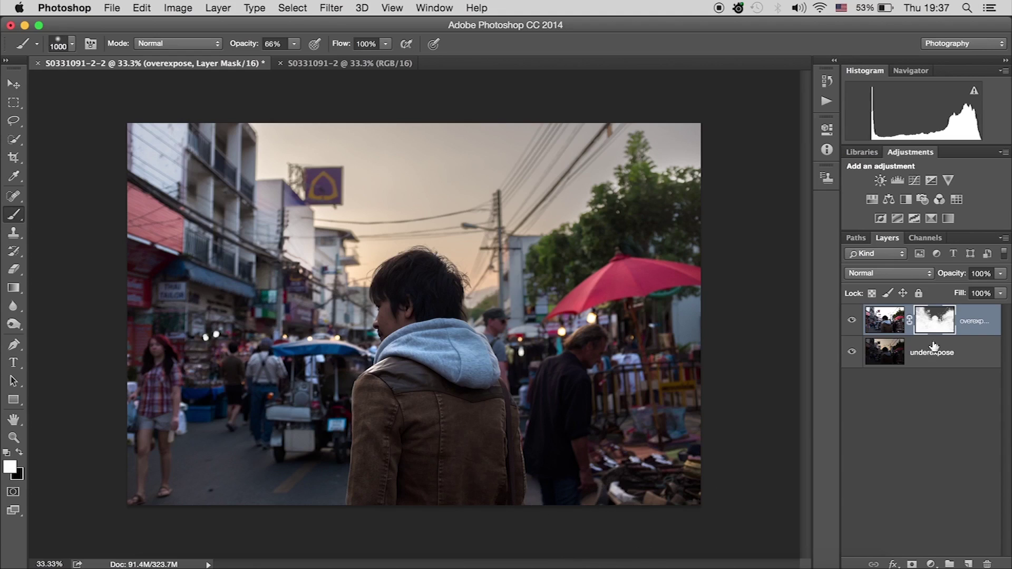
{"action": "left_click", "coordinate": [925, 238]}
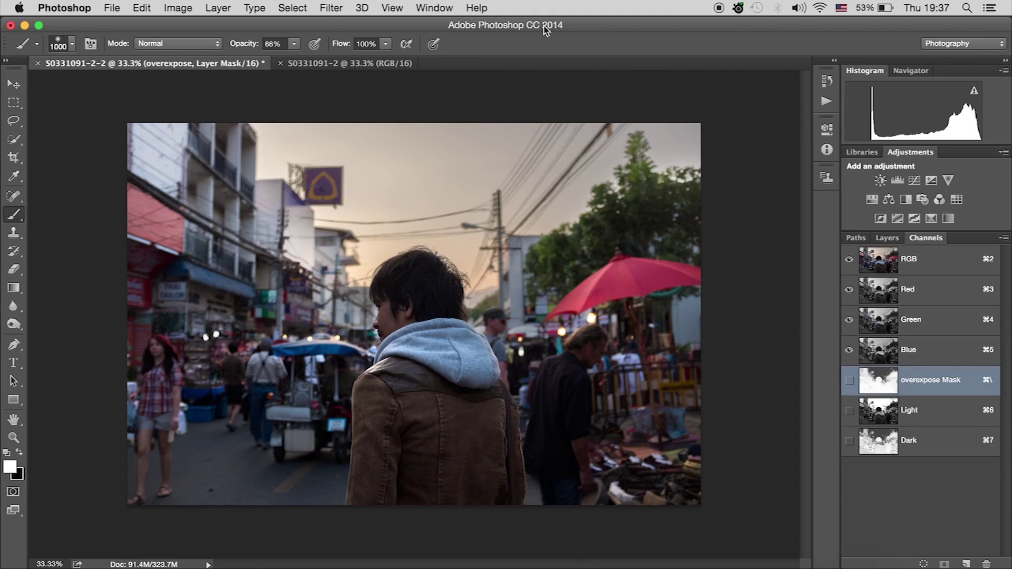